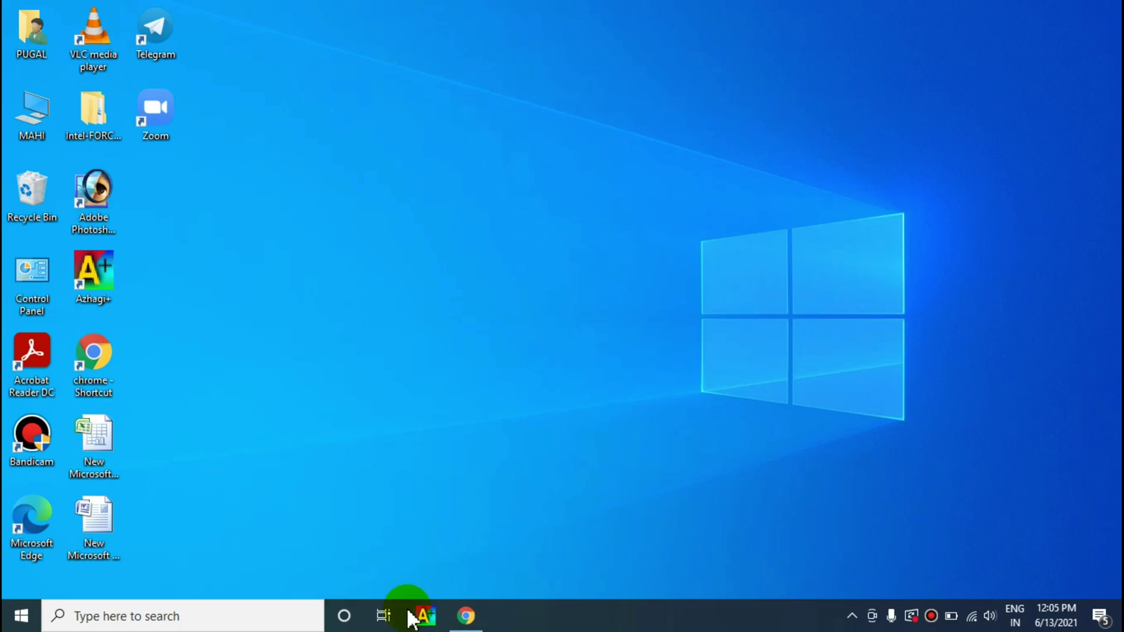
- Switch to Chrome on the CoWIN home page and open the Register/Sign In page
left_click(467, 615)
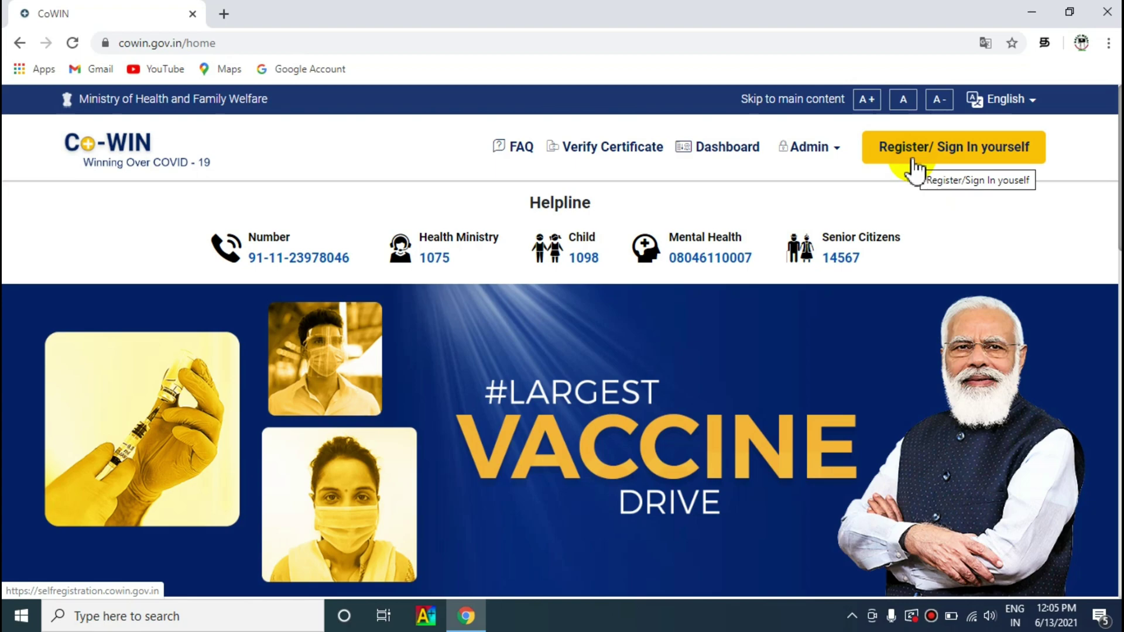
left_click(913, 166)
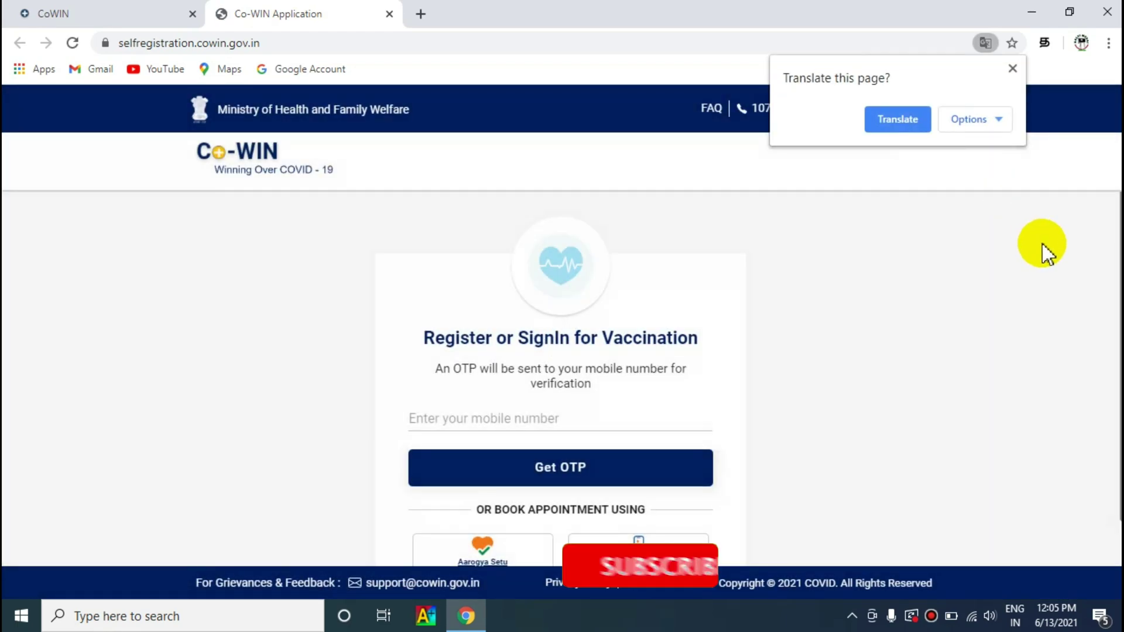
- Enter the account's registered mobile number and request a one-time password
left_click(443, 419)
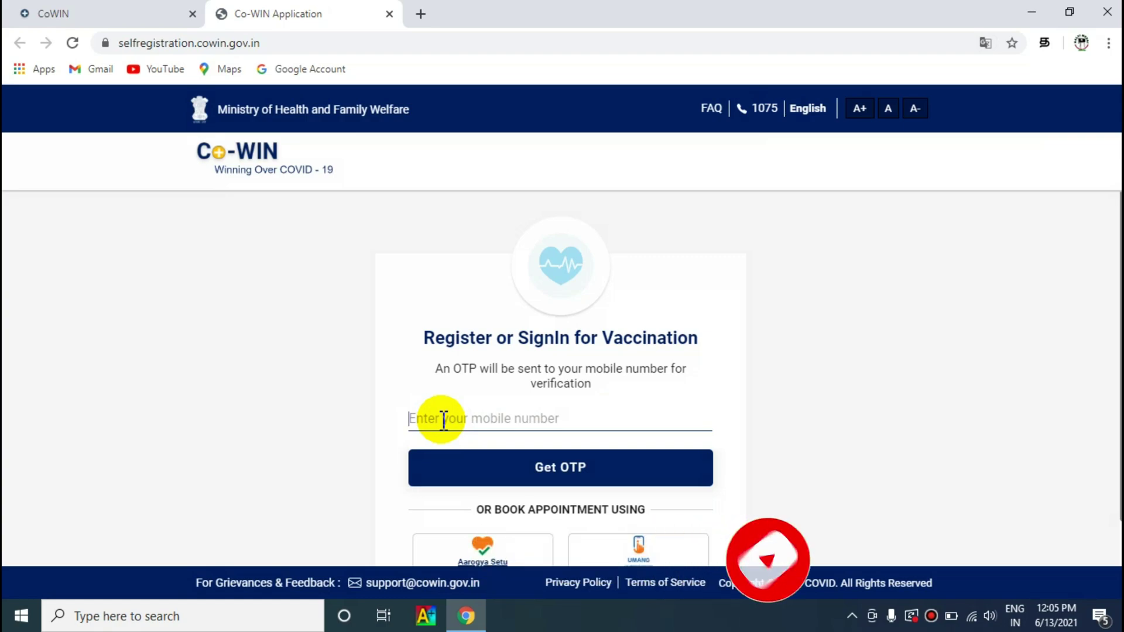
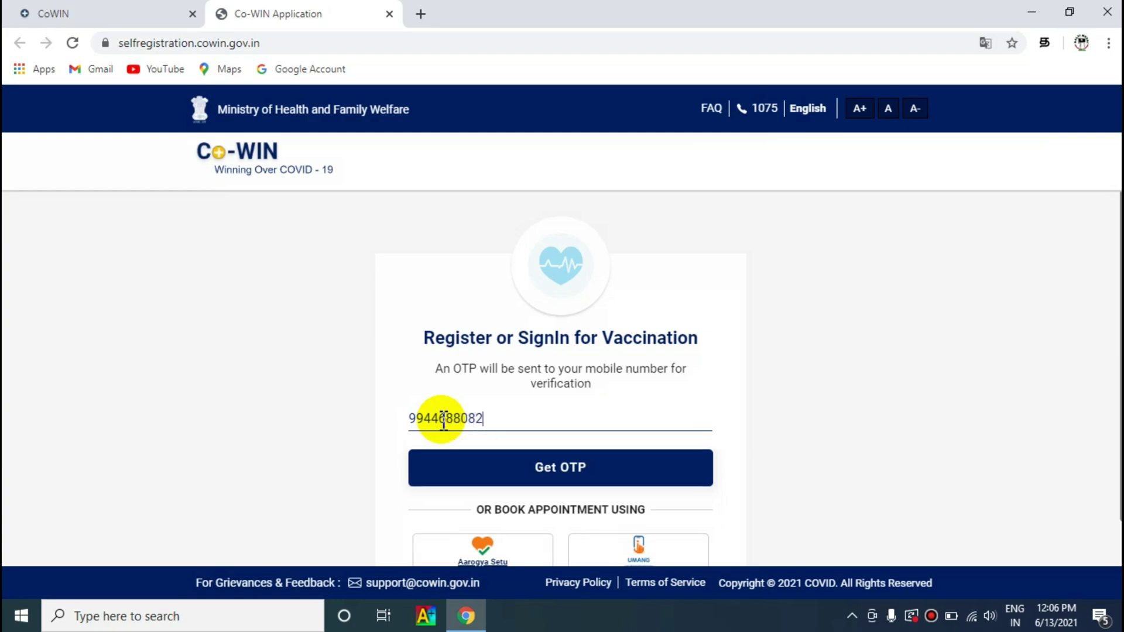
left_click(559, 477)
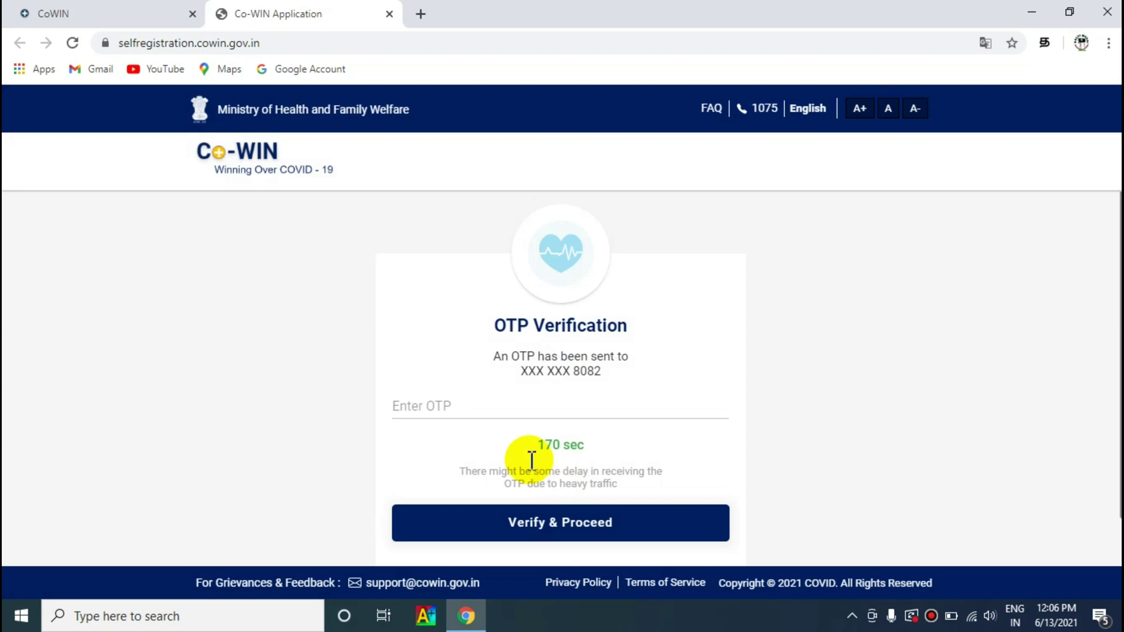
- Enter the received six-digit OTP and verify it to reach the Account Details dashboard
left_click(473, 403)
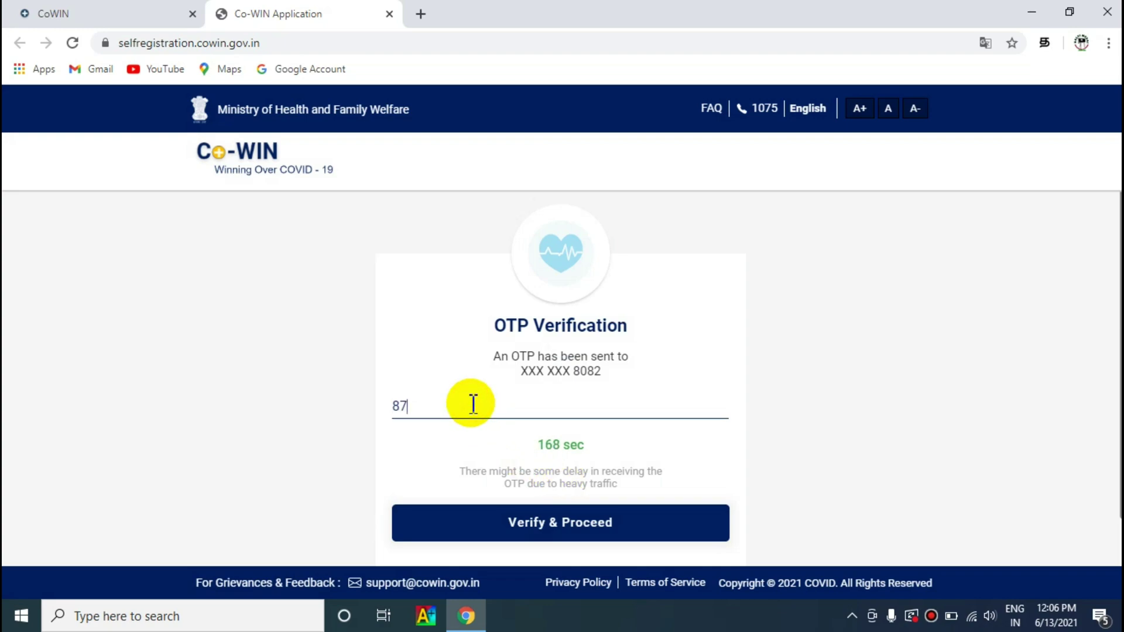
left_click(551, 534)
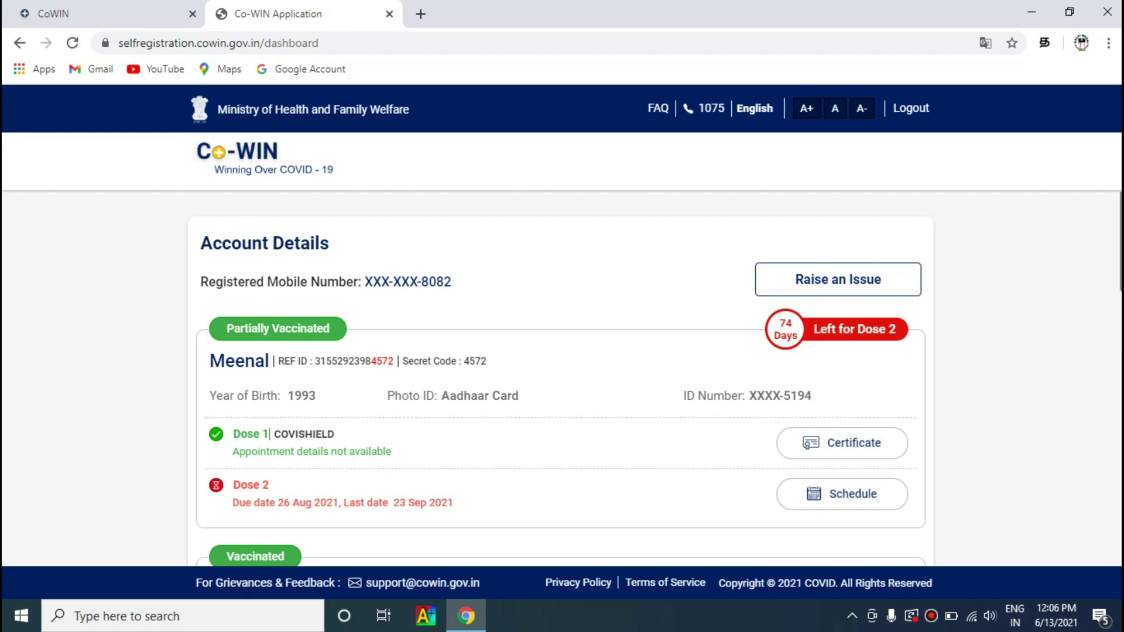
scroll(560, 380, "down", 5)
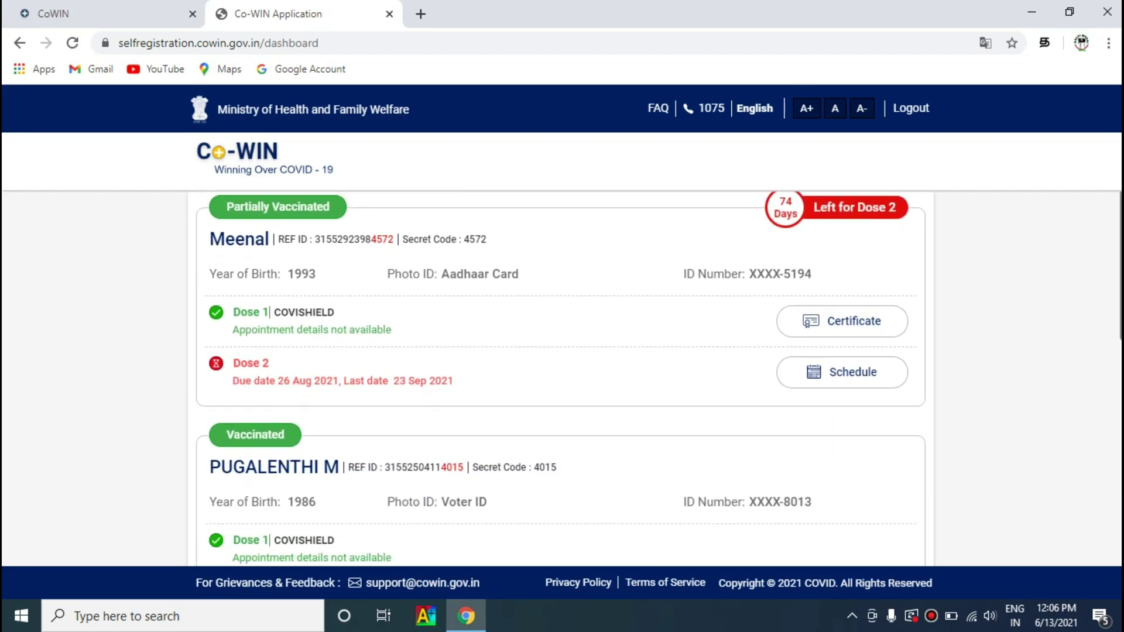
scroll(561, 380, "down", 3)
scroll(560, 381, "up", 3)
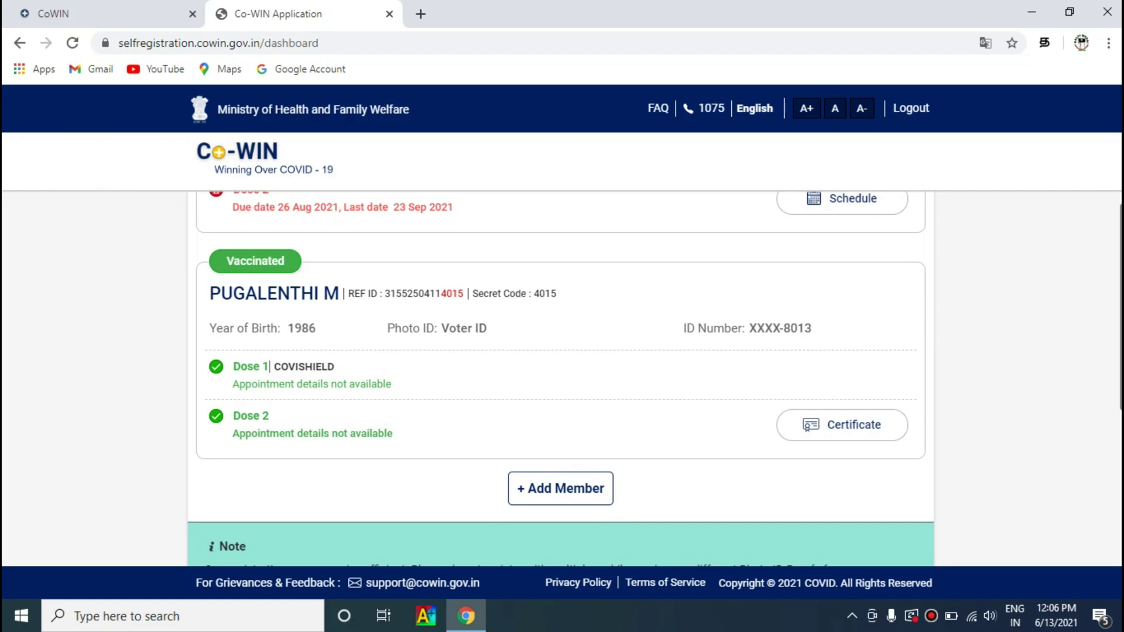
scroll(560, 380, "up", 2)
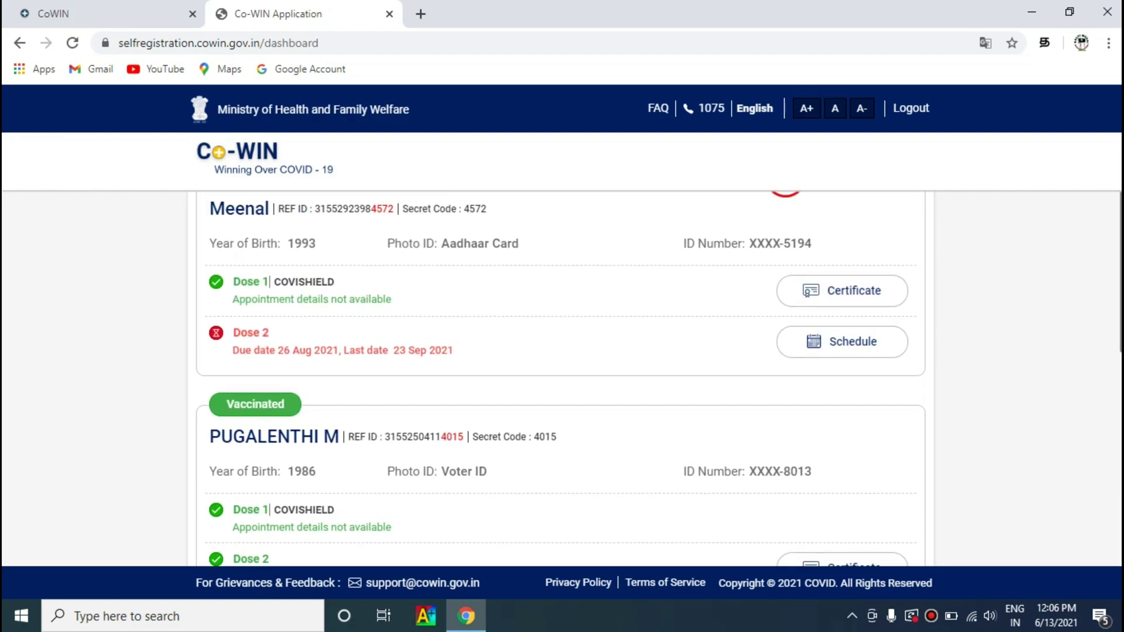
scroll(560, 381, "up", 2)
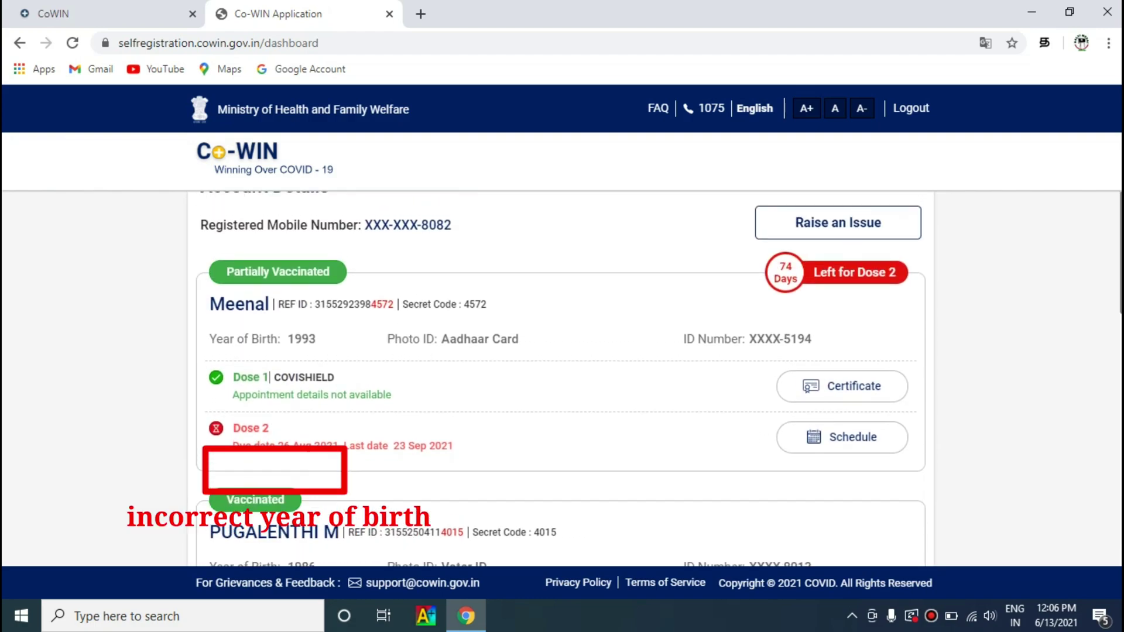
scroll(560, 380, "down", 1)
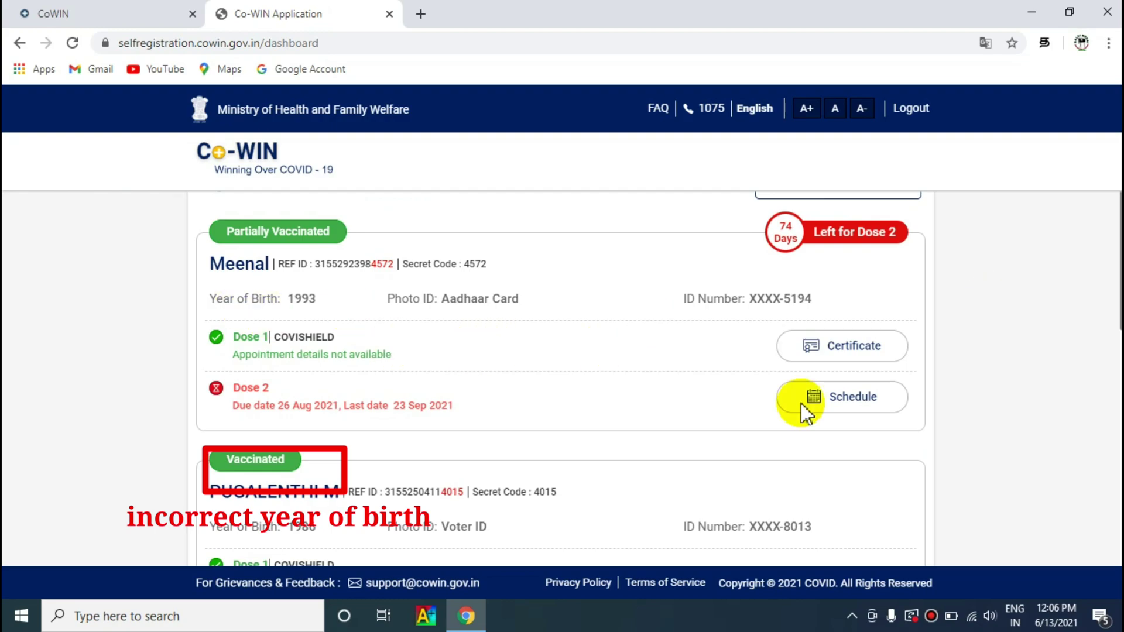
scroll(560, 380, "down", 5)
scroll(560, 381, "up", 6)
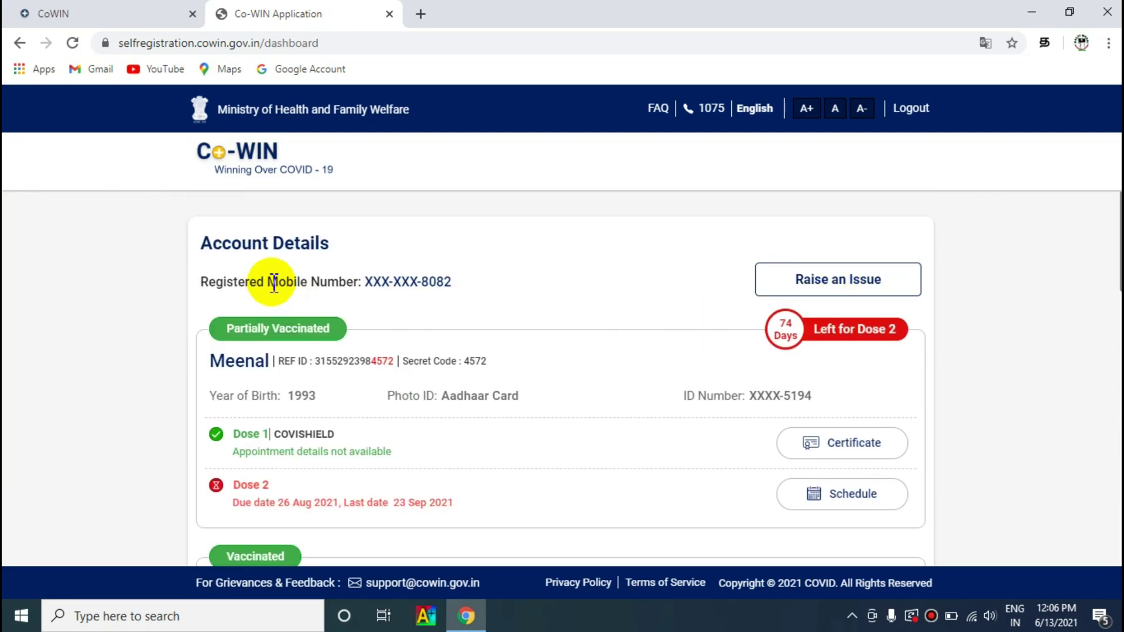
- Raise an issue and select the fully vaccinated second member for certificate correction
left_click(831, 285)
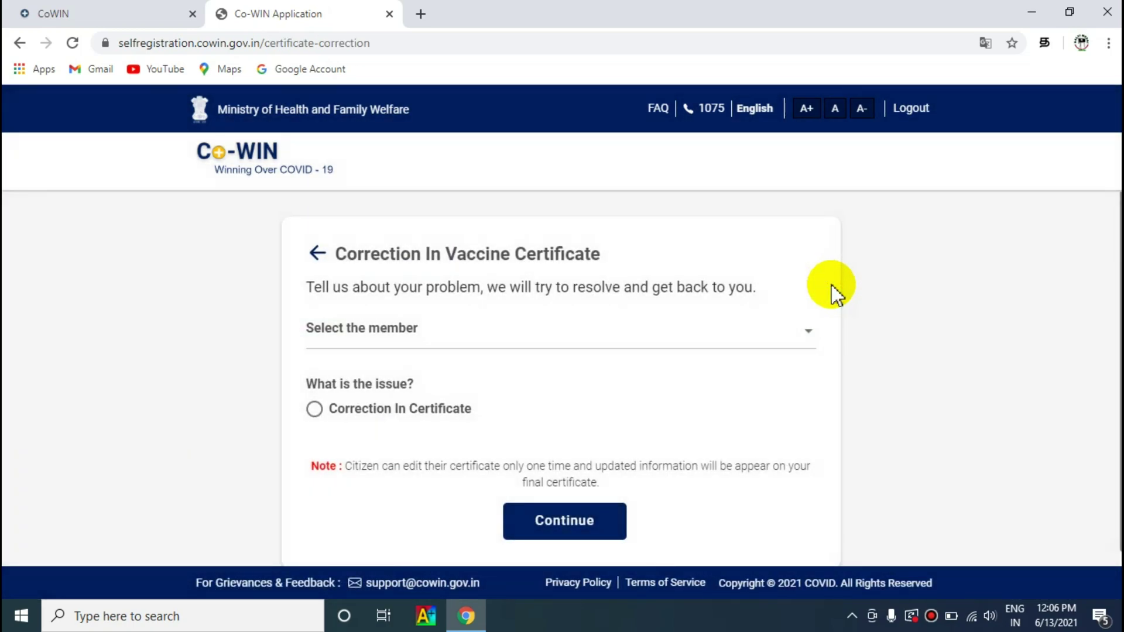
left_click(799, 332)
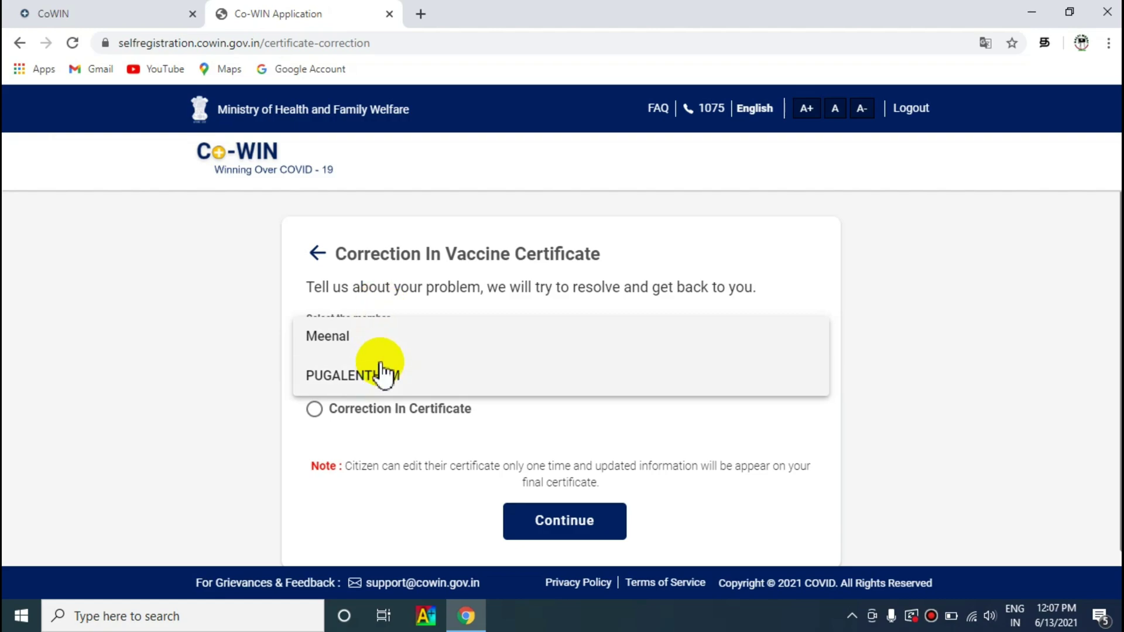
left_click(381, 378)
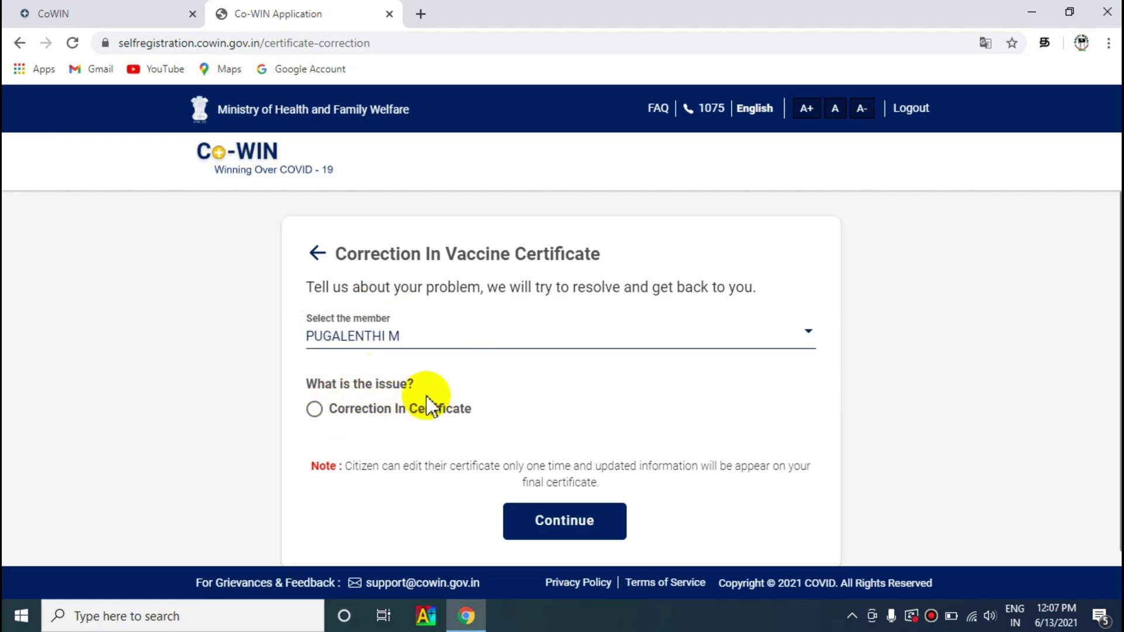
- Choose certificate correction as the issue type for this member
left_click(314, 410)
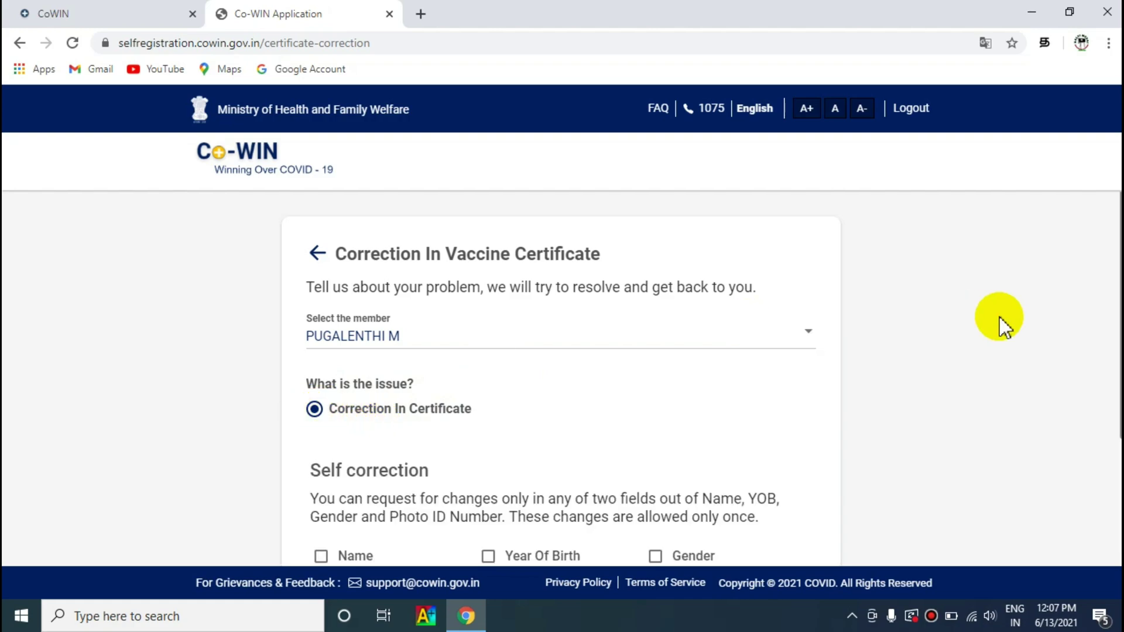
scroll(560, 381, "down", 2)
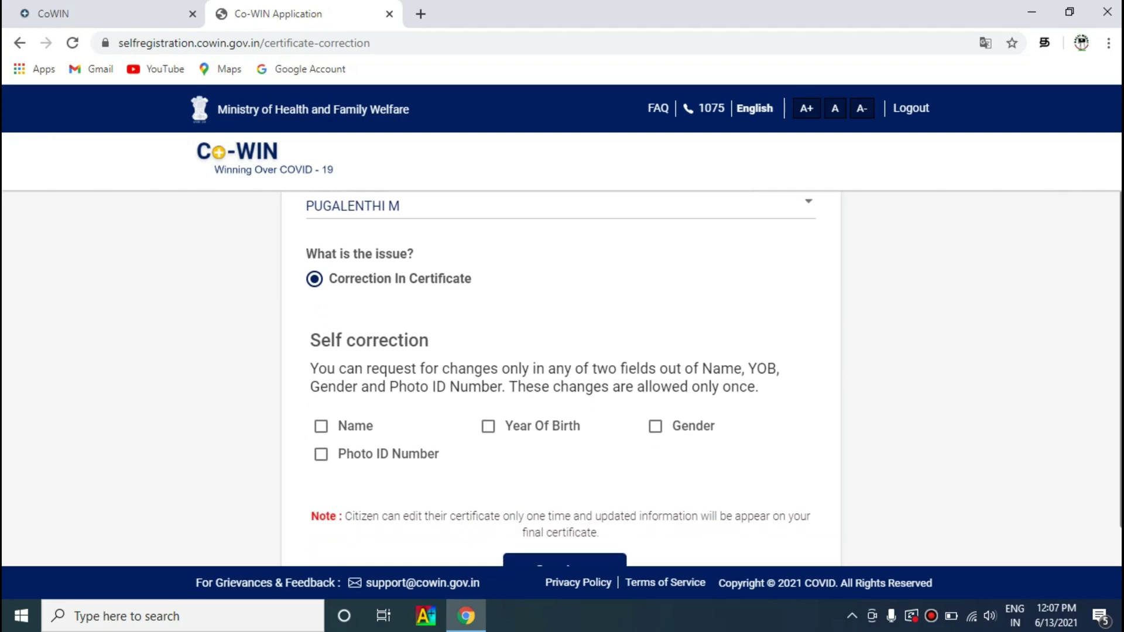
scroll(560, 380, "down", 1)
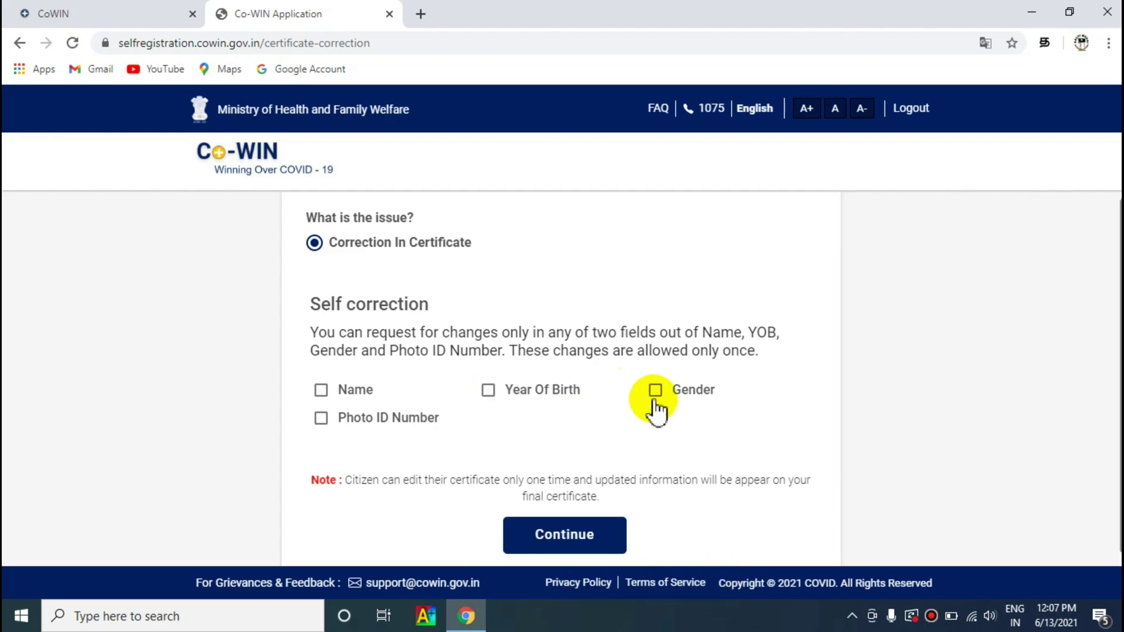
- Tick Photo ID Number and Year Of Birth, entering 1988 and the corrected ID number
left_click(322, 419)
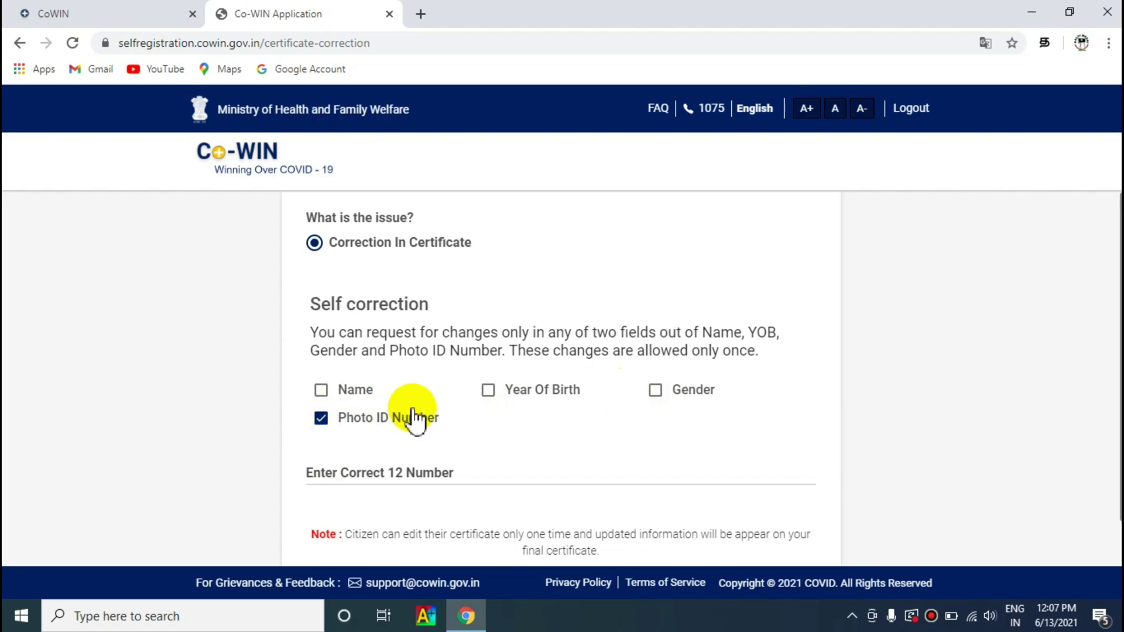
left_click(489, 390)
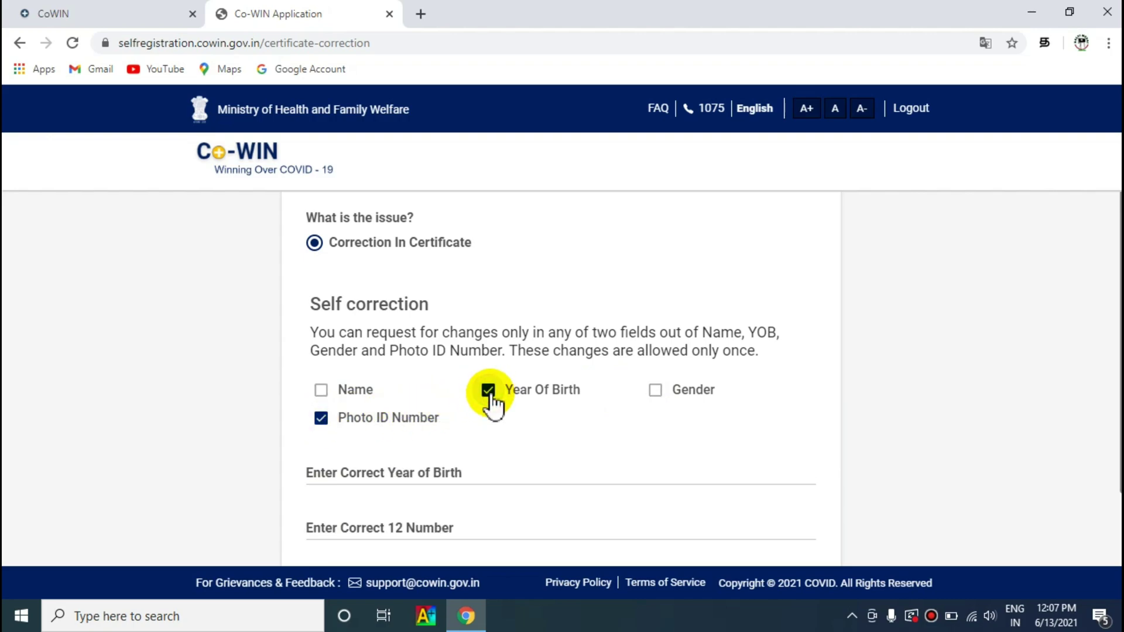
left_click(397, 476)
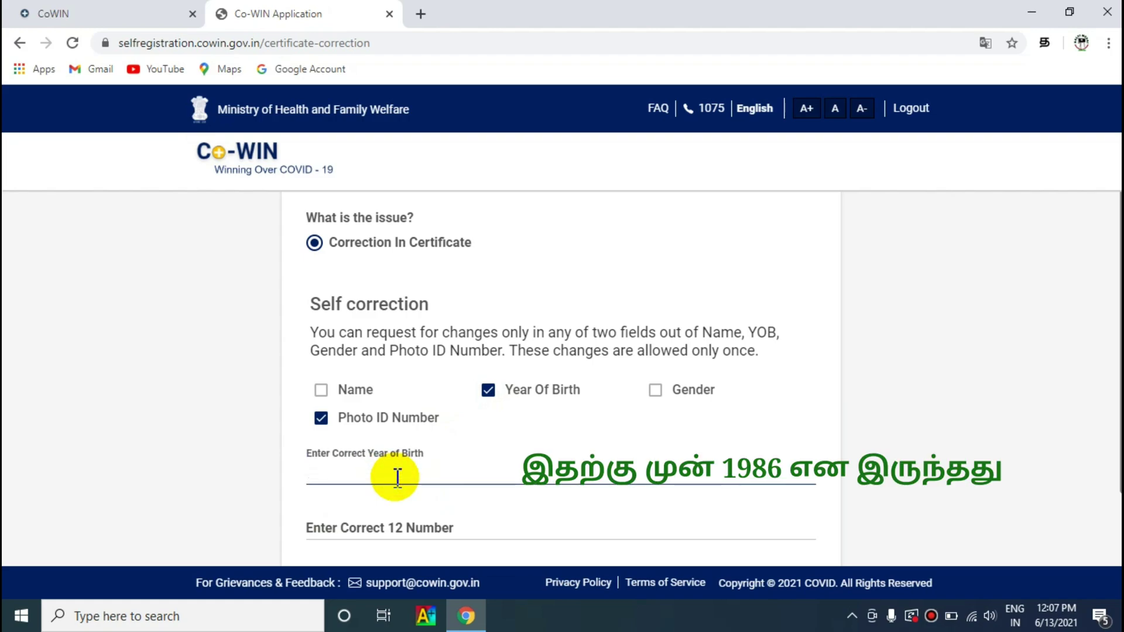
type("1988")
left_click(358, 528)
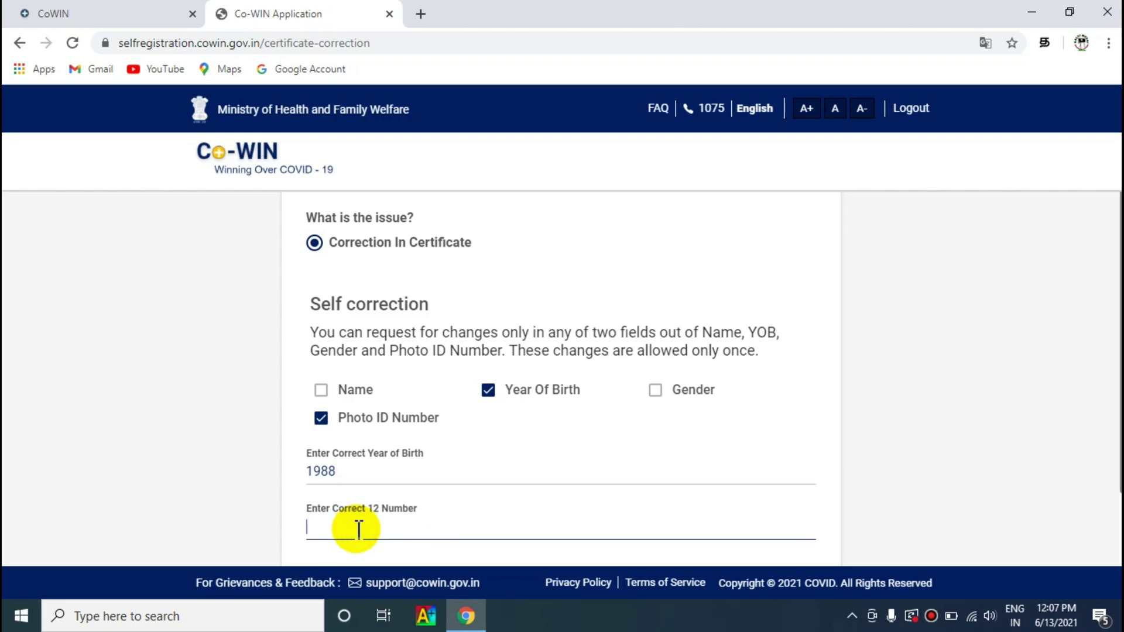
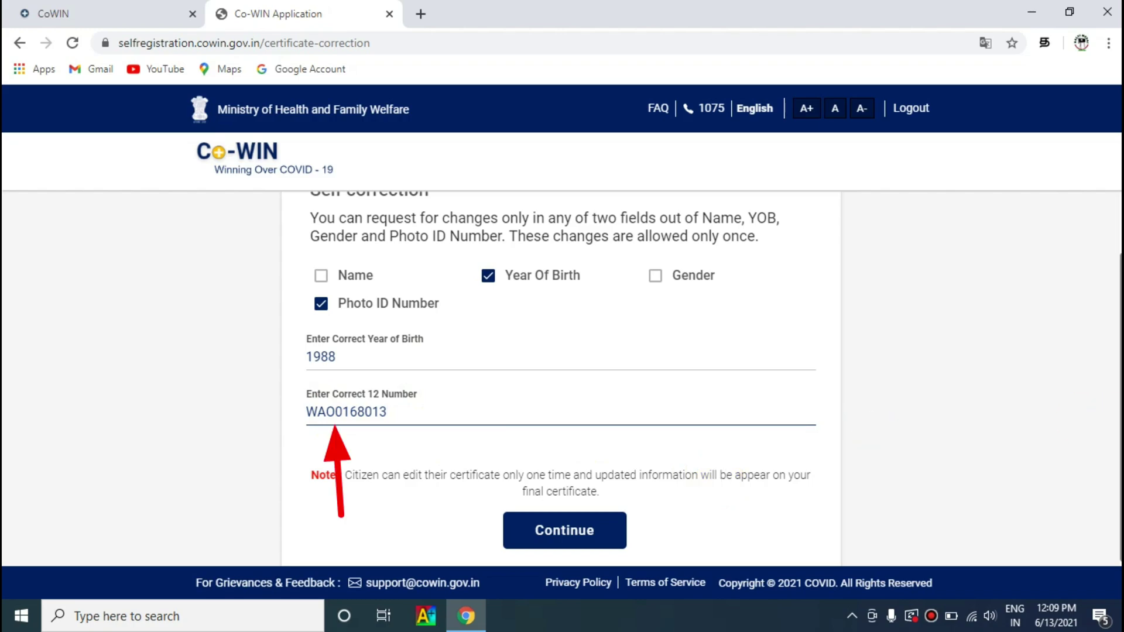
- Review the correction details showing year of birth 1988 and submit the request
left_click(556, 540)
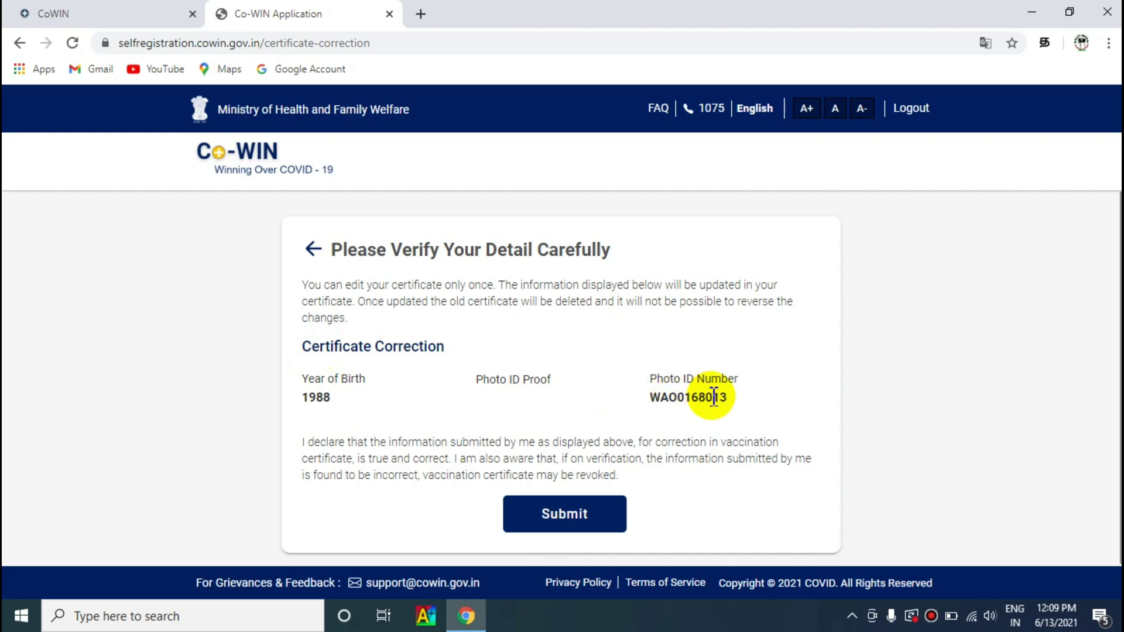
left_click(567, 517)
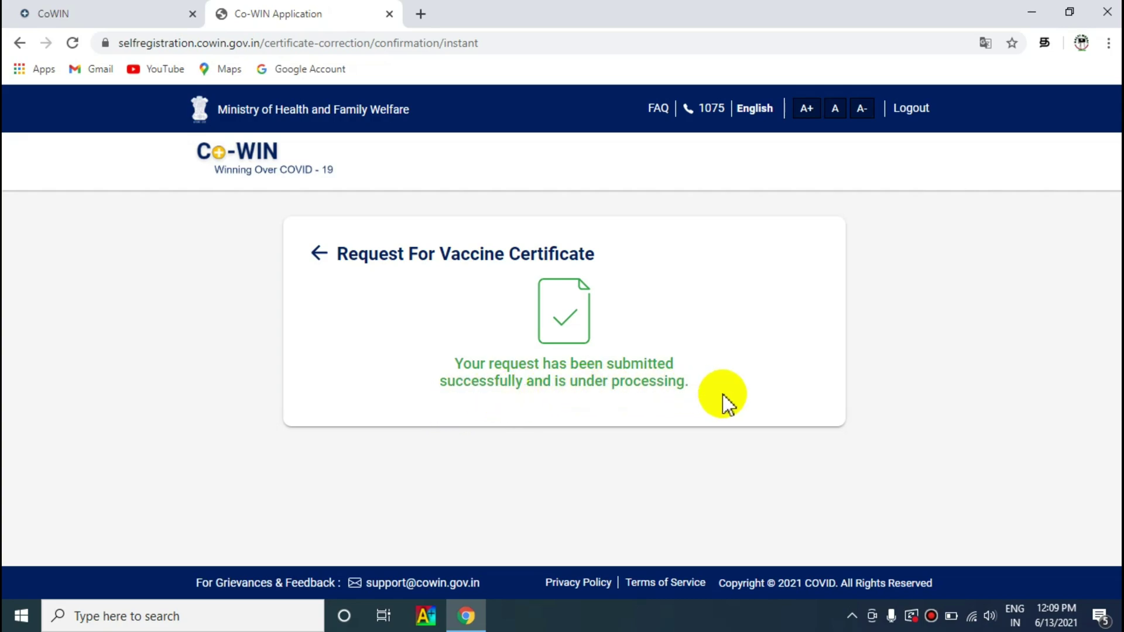
- Return to the dashboard and download the vaccinated member's certificate as certificate (4).pdf
left_click(329, 257)
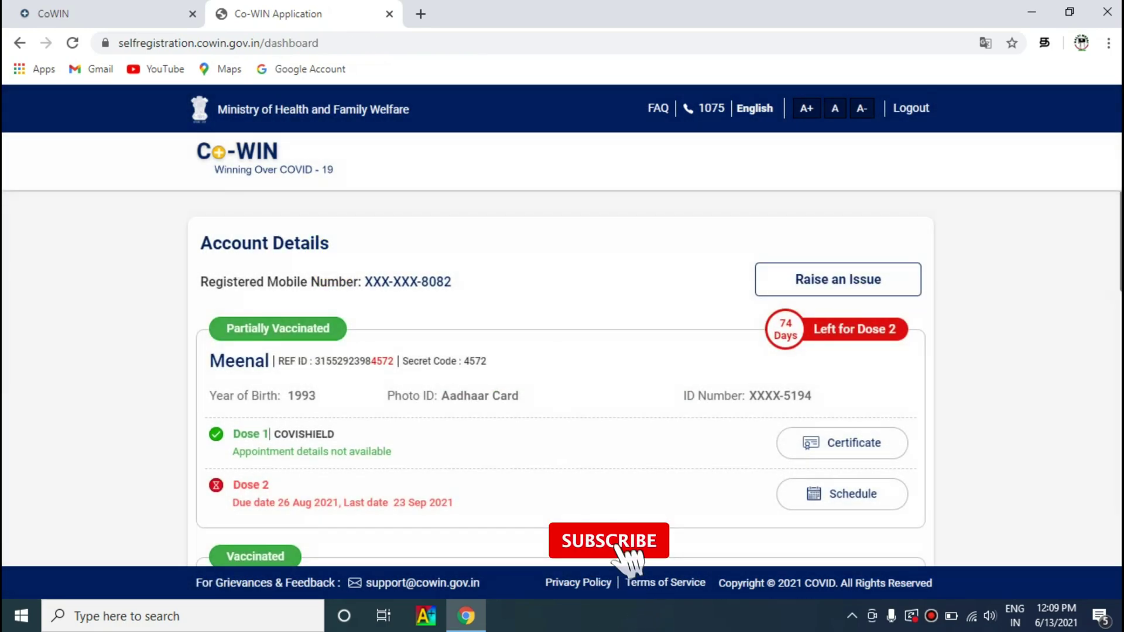
scroll(883, 493, "down", 8)
scroll(883, 493, "up", 3)
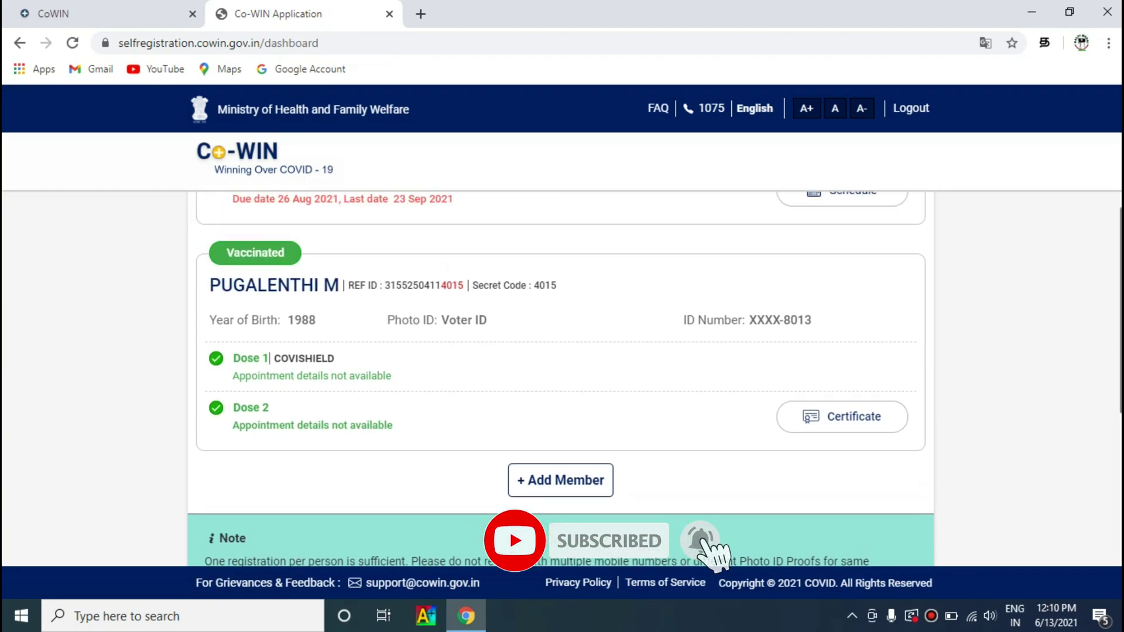
left_click(834, 447)
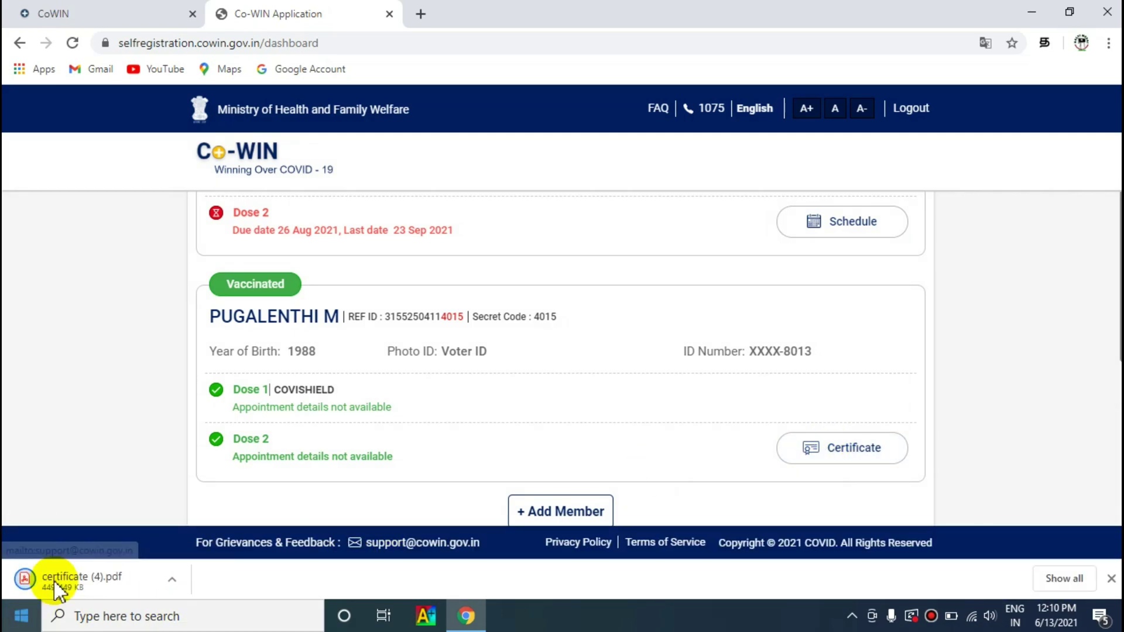
- Open certificate (4).pdf and check it shows age 33 and the corrected Voter ID
left_click(71, 585)
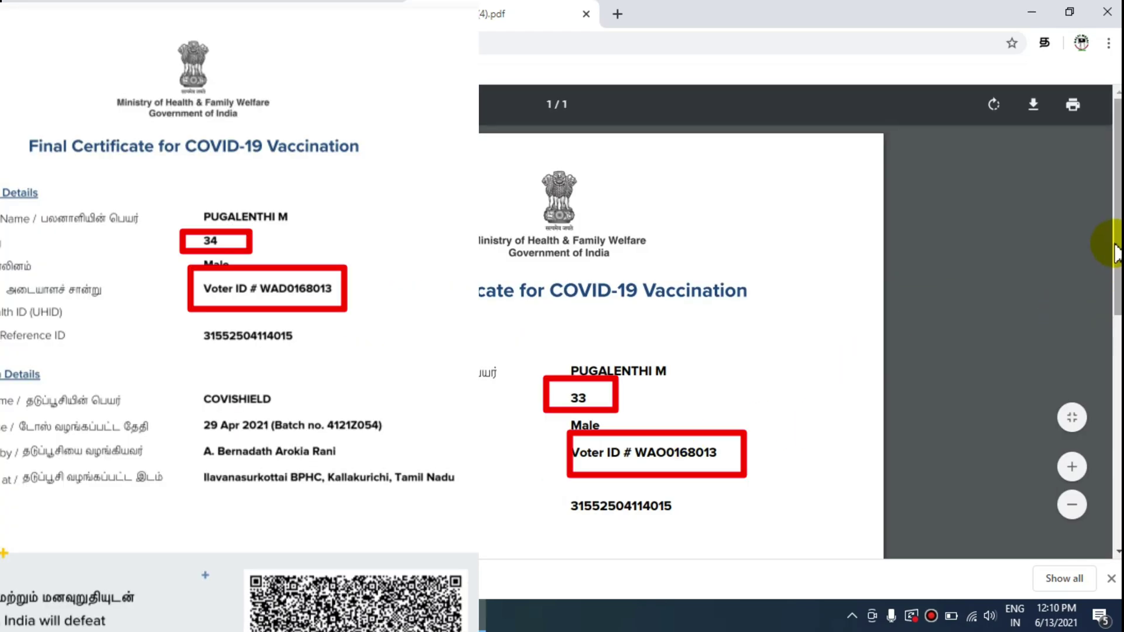
scroll(679, 339, "down", 5)
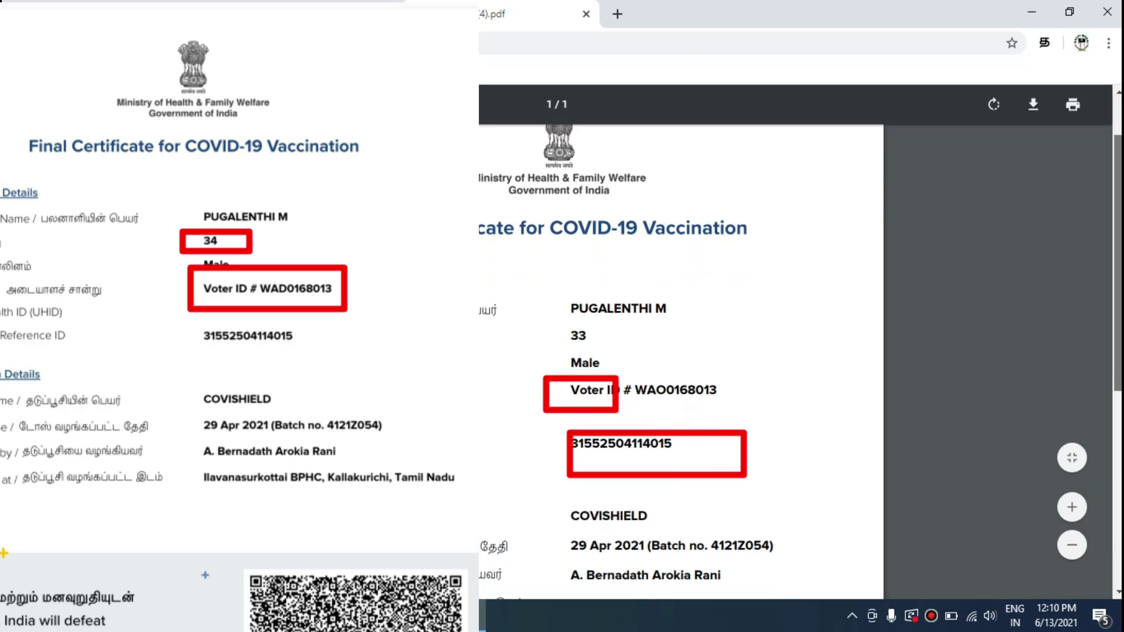
scroll(679, 339, "down", 3)
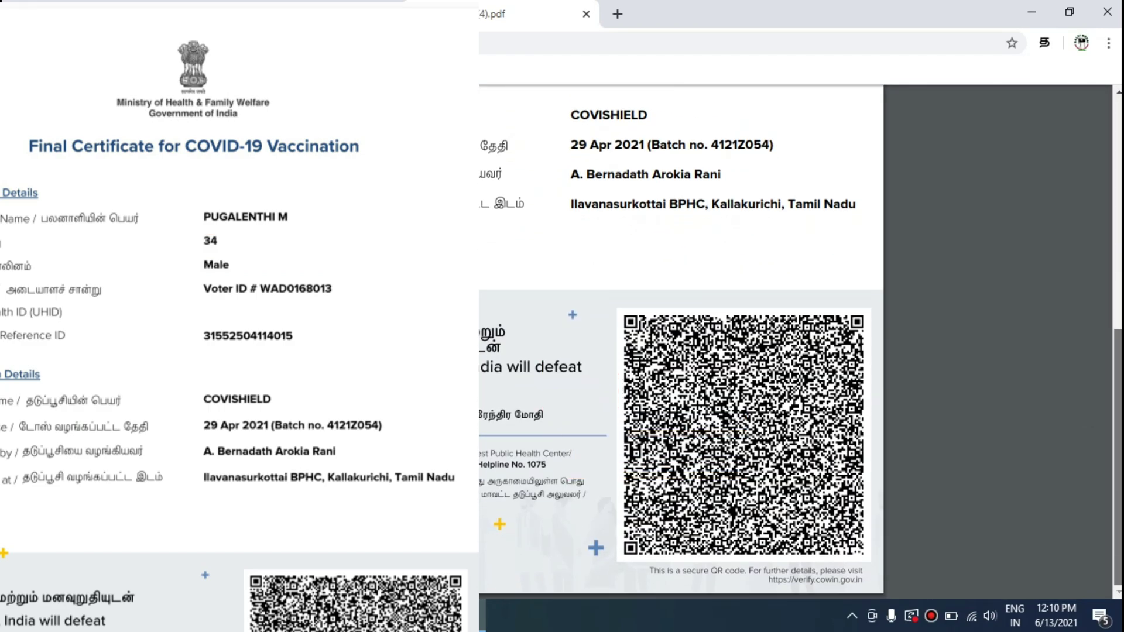
scroll(556, 351, "up", 8)
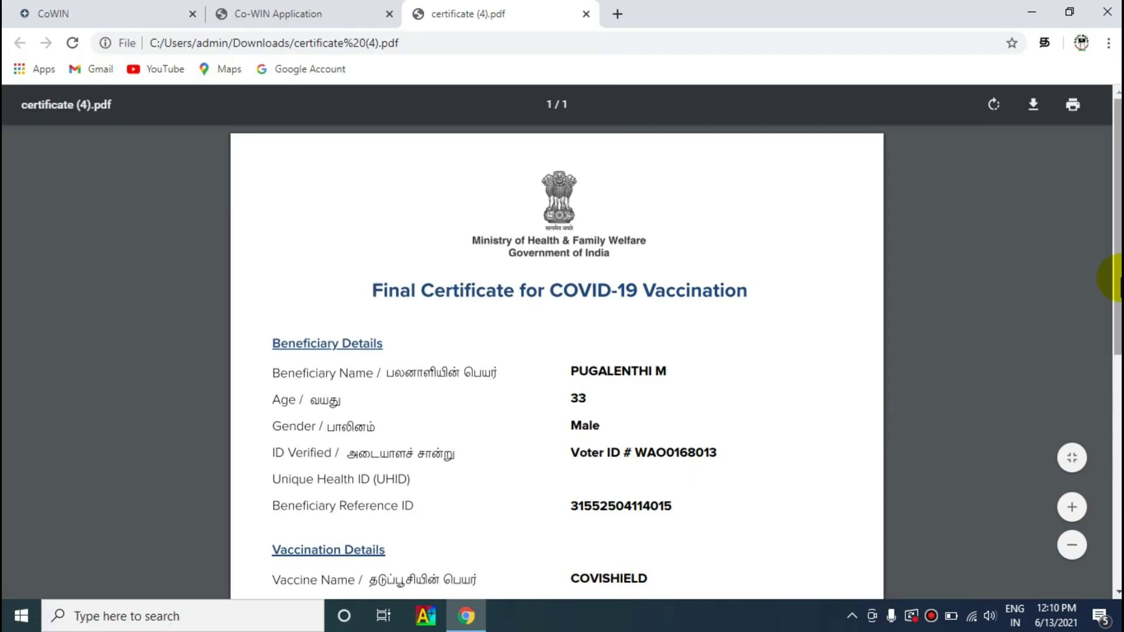
scroll(1115, 283, "down", 1)
scroll(1115, 284, "down", 8)
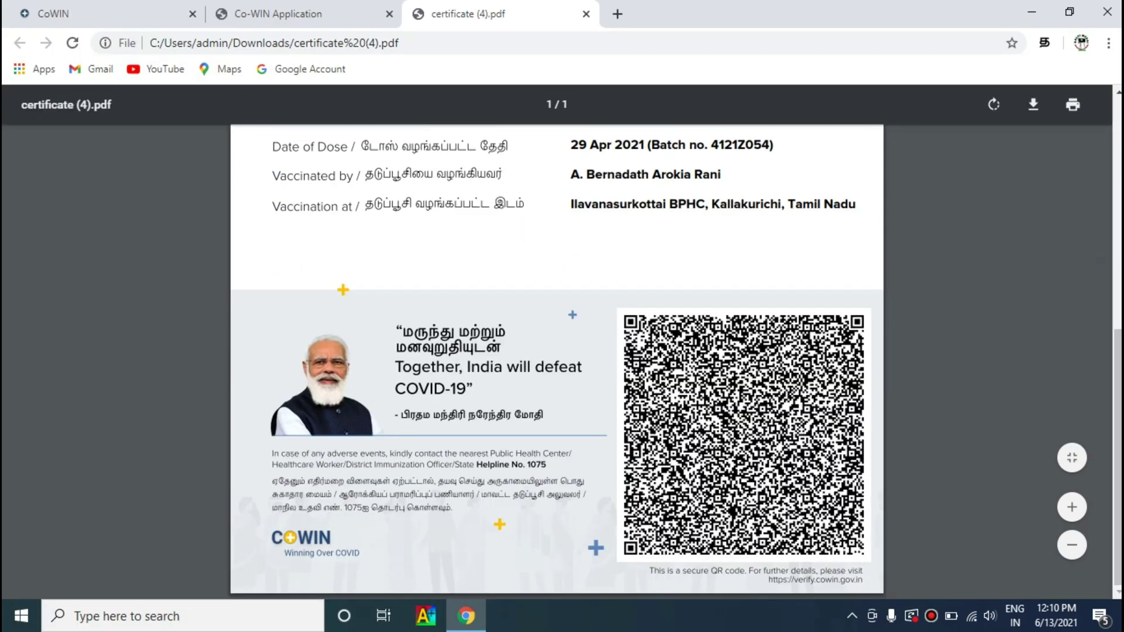
scroll(1117, 456, "up", 10)
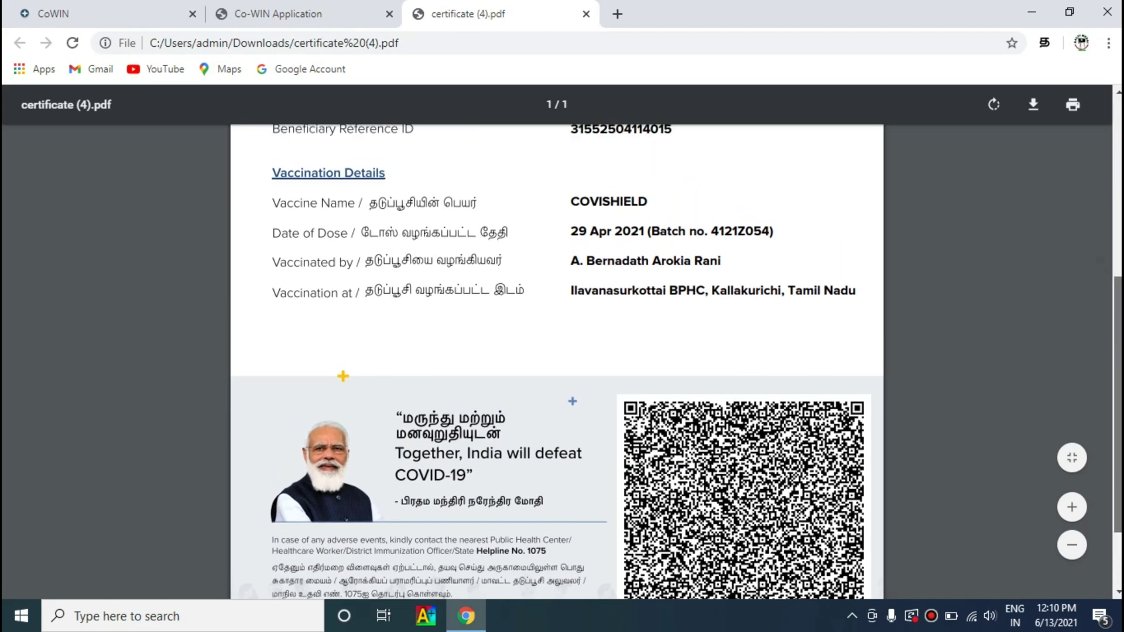